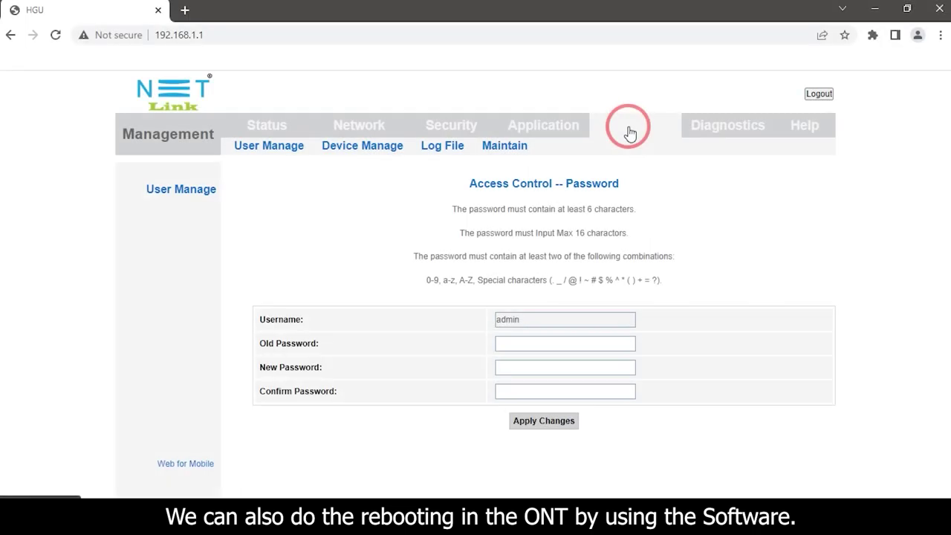
Step: Commit the current ONT settings and reboot the device from Management > Device Manage
{"action": "left_click", "coordinate": [367, 151]}
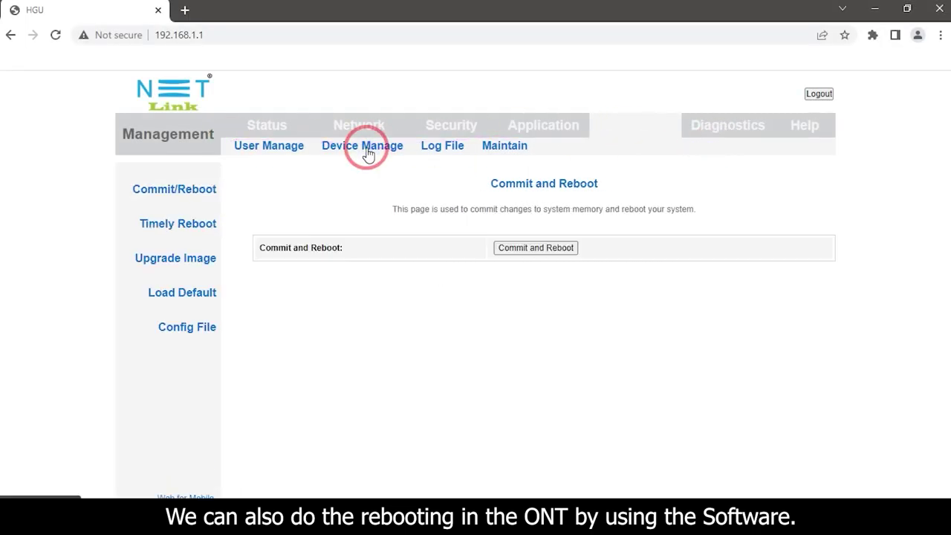
{"action": "left_click", "coordinate": [529, 247]}
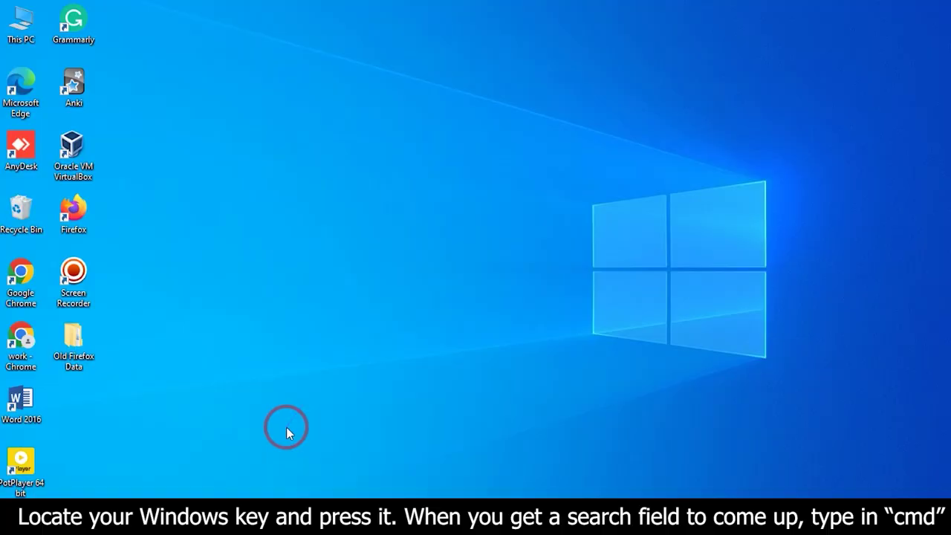
Step: Search the Start menu for cmd to bring up Command Prompt
{"action": "key", "text": "super"}
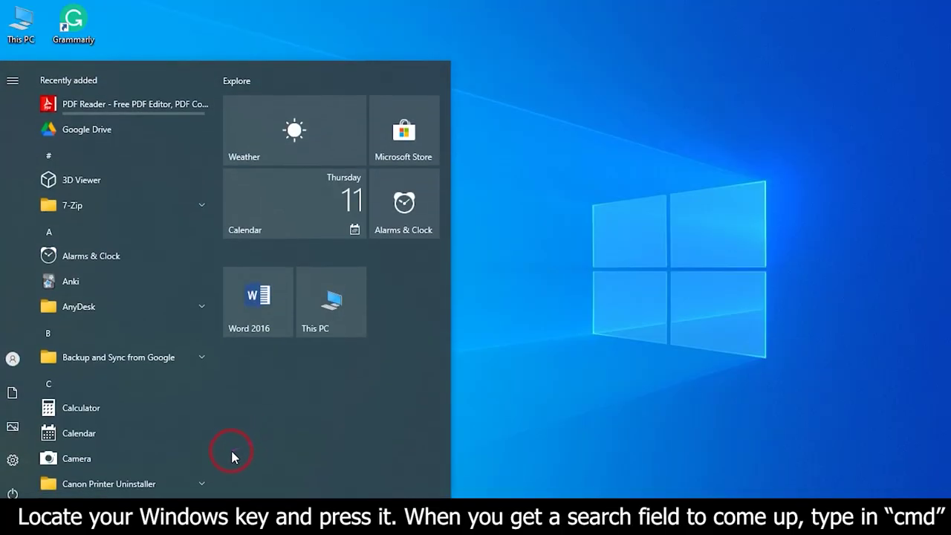
{"action": "type", "text": "c"}
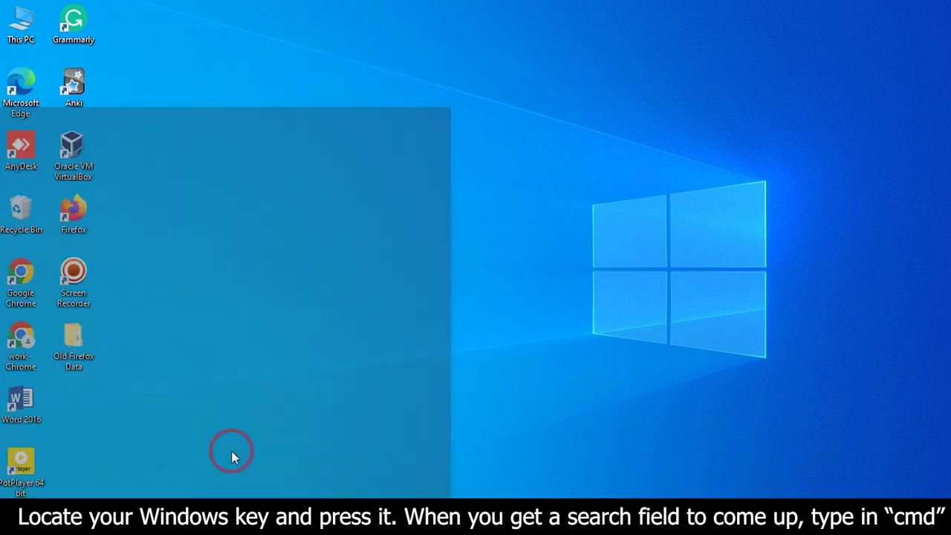
{"action": "type", "text": "m"}
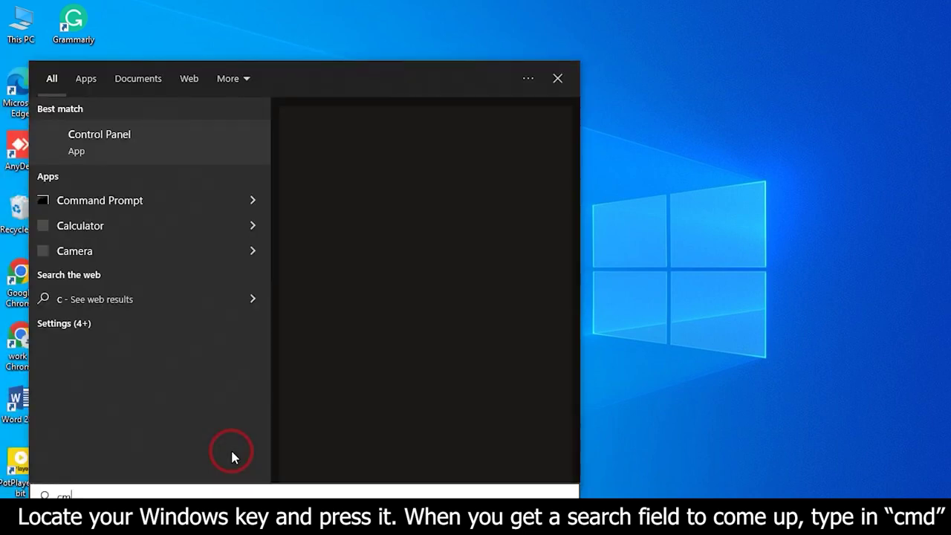
{"action": "type", "text": "d"}
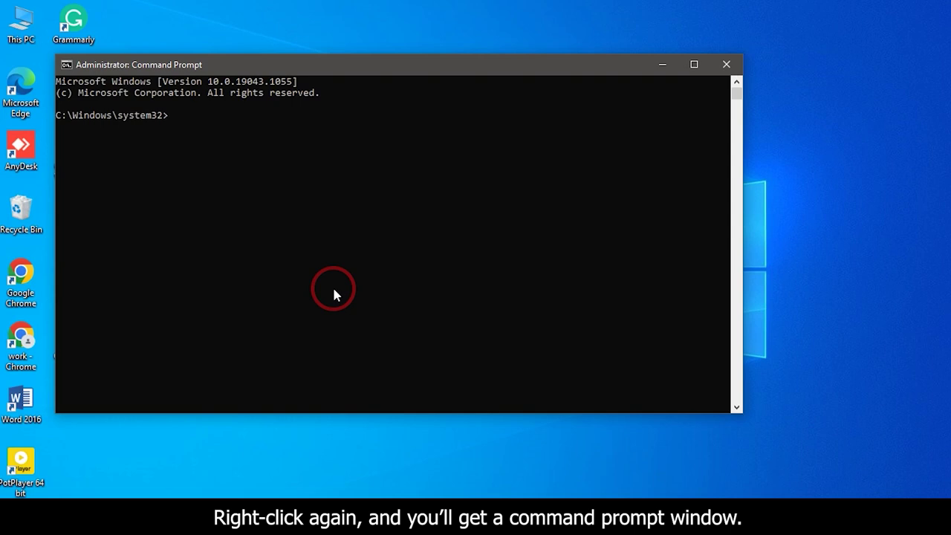
Step: Run ipconfig and read the Ethernet adapter's default gateway, 192.168.1.1
{"action": "type", "text": "ip"}
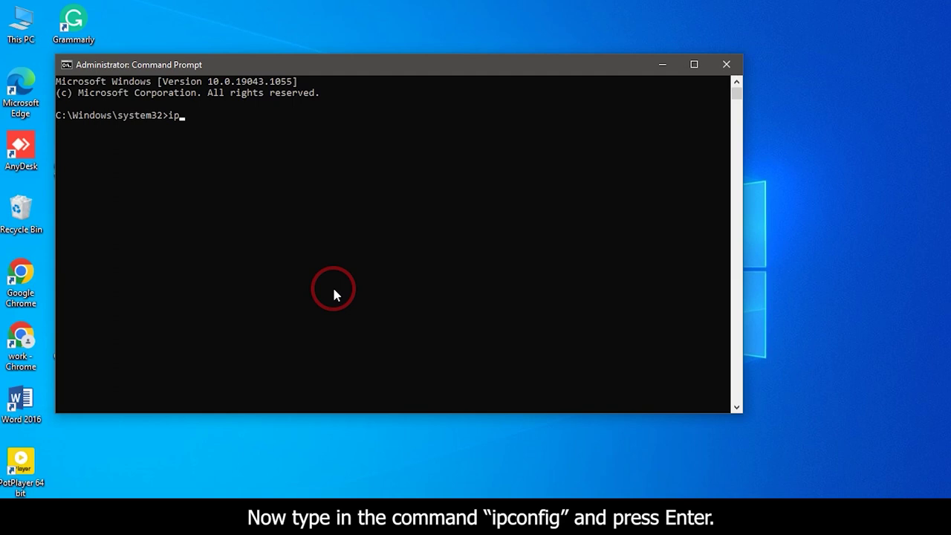
{"action": "type", "text": "config"}
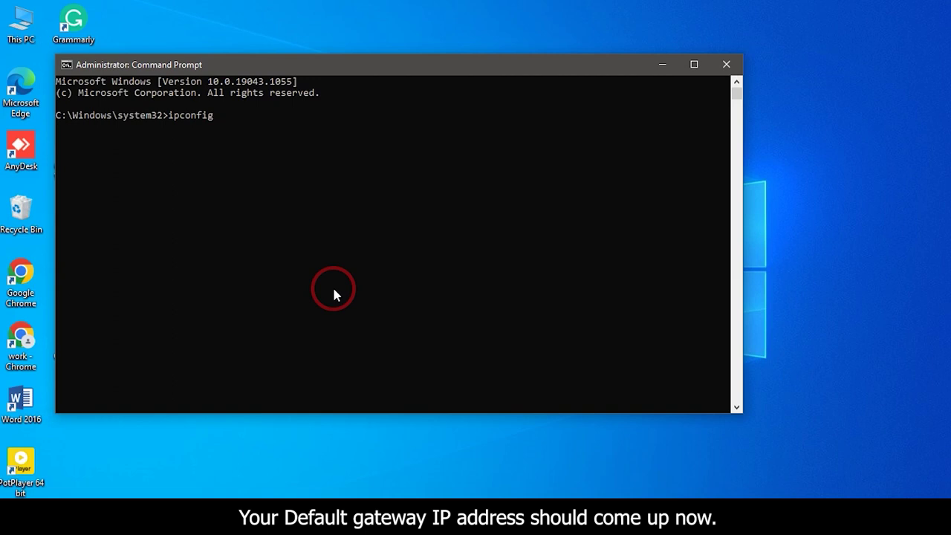
{"action": "key", "text": "Return"}
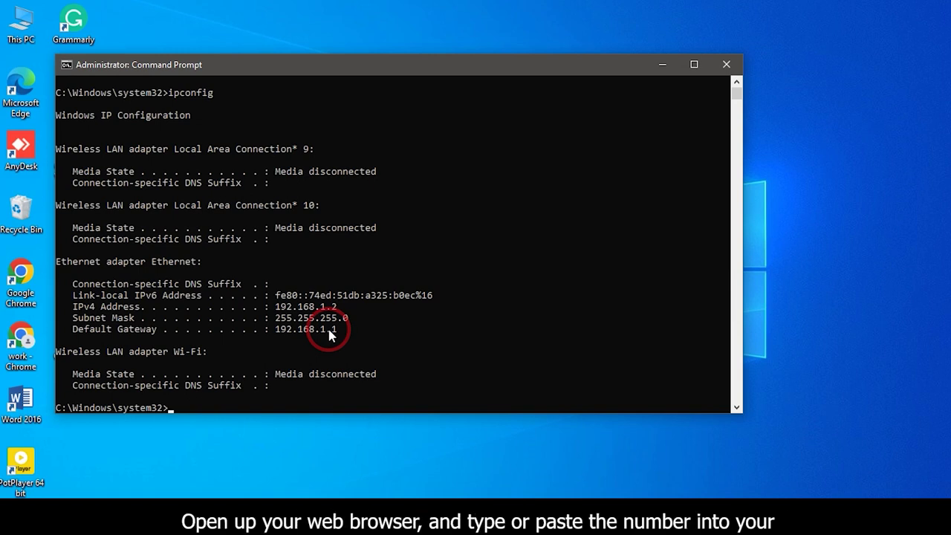
{"action": "left_click", "coordinate": [16, 341]}
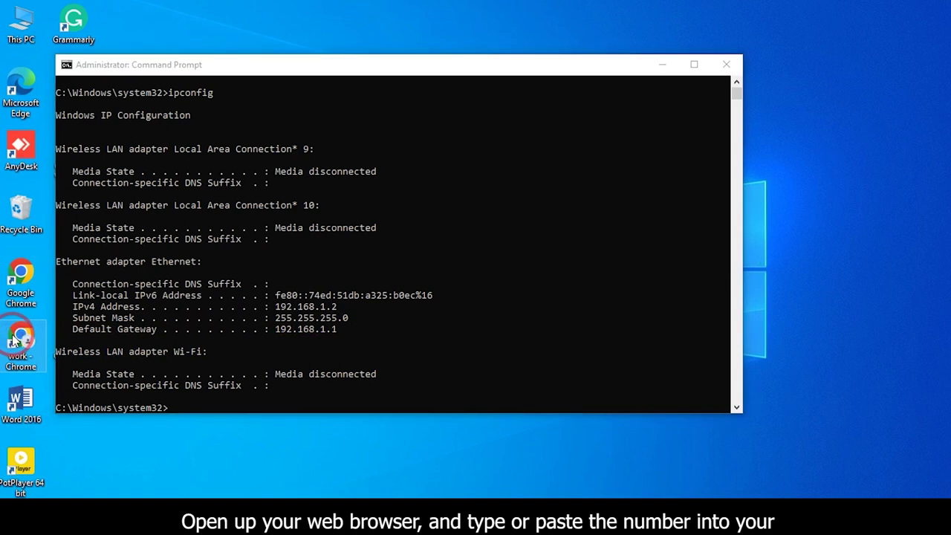
Step: Launch Chrome maximized and load the router address 192.168.1.1
{"action": "left_click", "coordinate": [17, 341]}
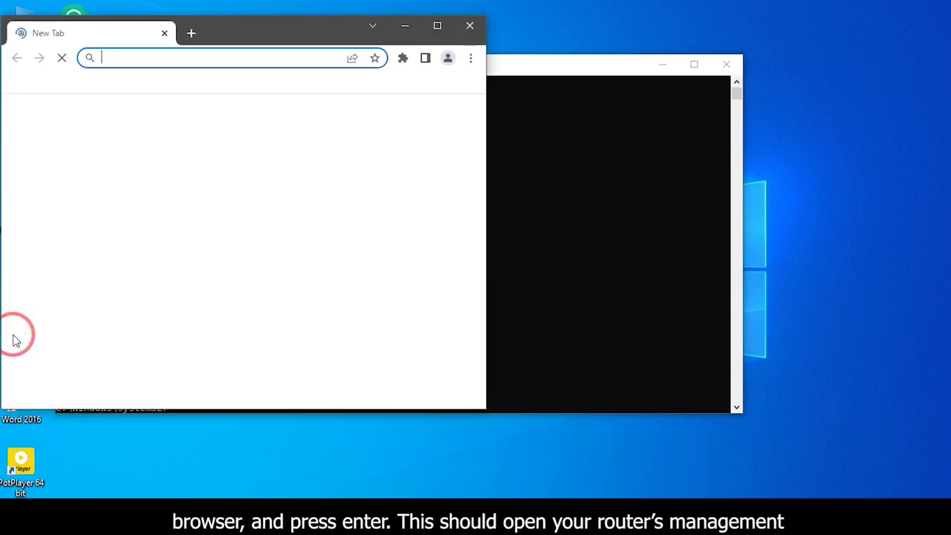
{"action": "left_click", "coordinate": [437, 27]}
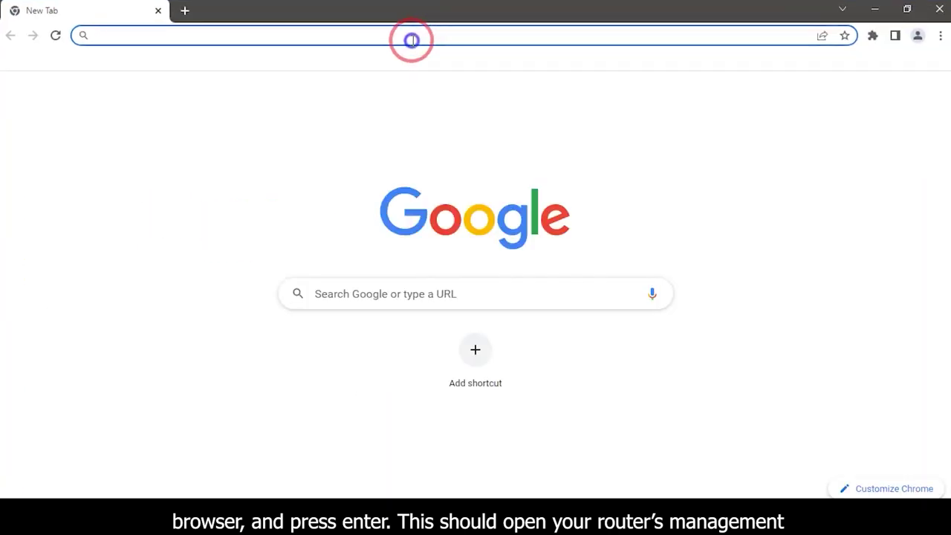
{"action": "left_click", "coordinate": [412, 40]}
{"action": "type", "text": "1"}
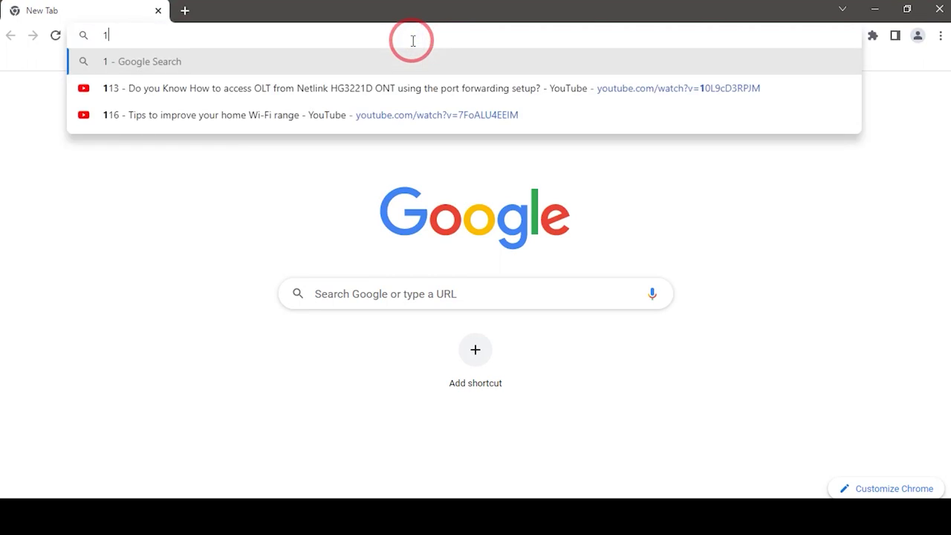
{"action": "type", "text": "92"}
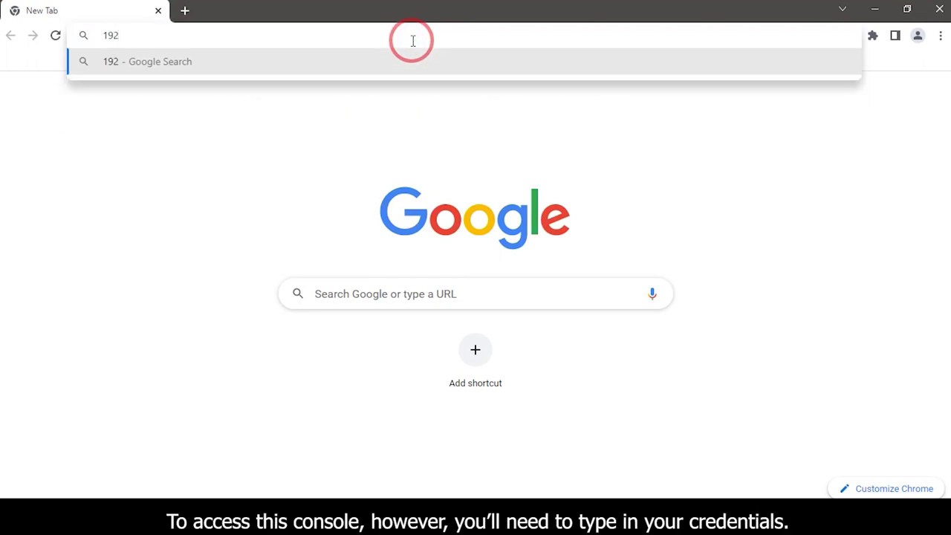
{"action": "type", "text": "..6"}
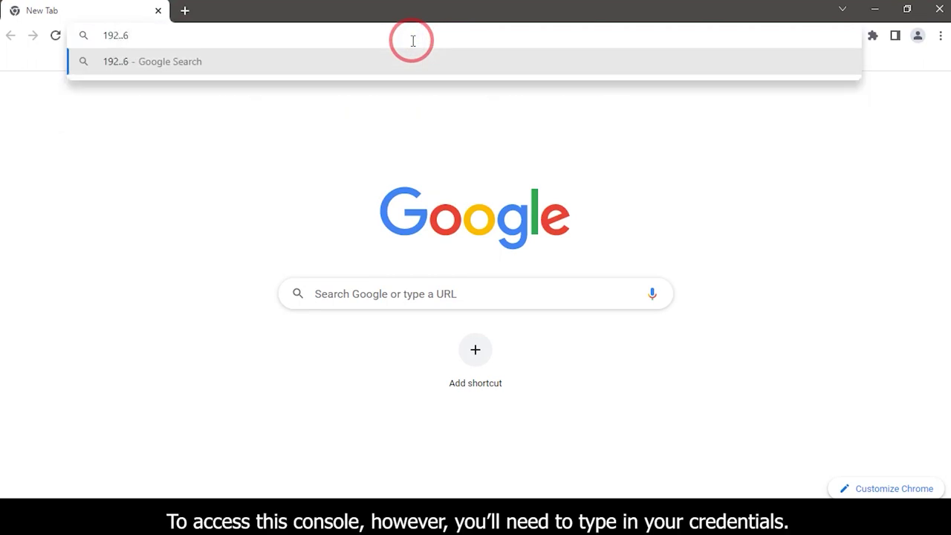
{"action": "key", "text": "BackSpace"}
{"action": "key", "text": "BackSpace"}
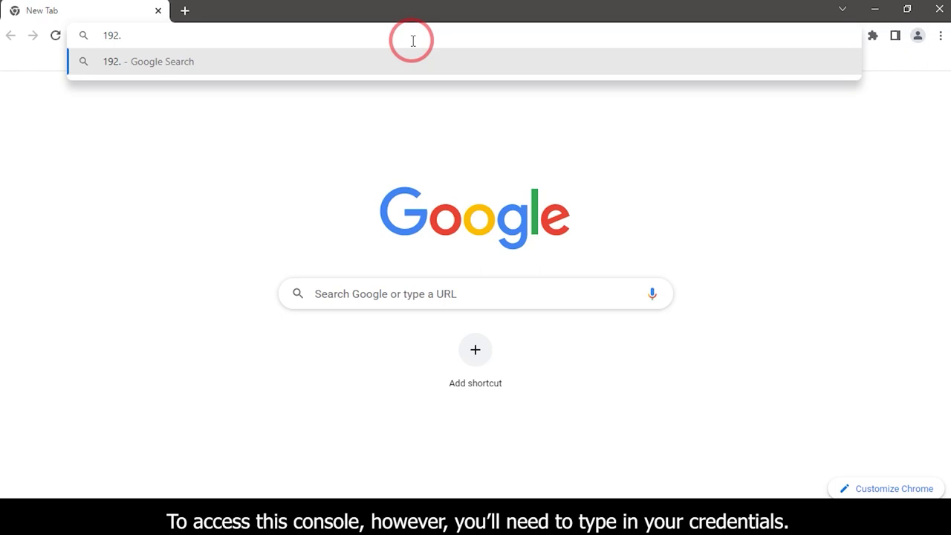
{"action": "type", "text": "6"}
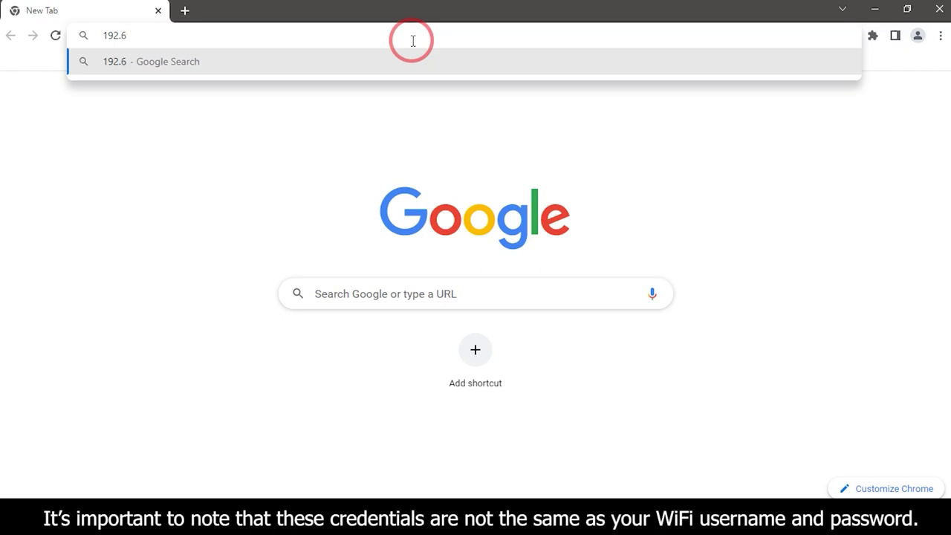
{"action": "key", "text": "BackSpace"}
{"action": "type", "text": "168.1.1"}
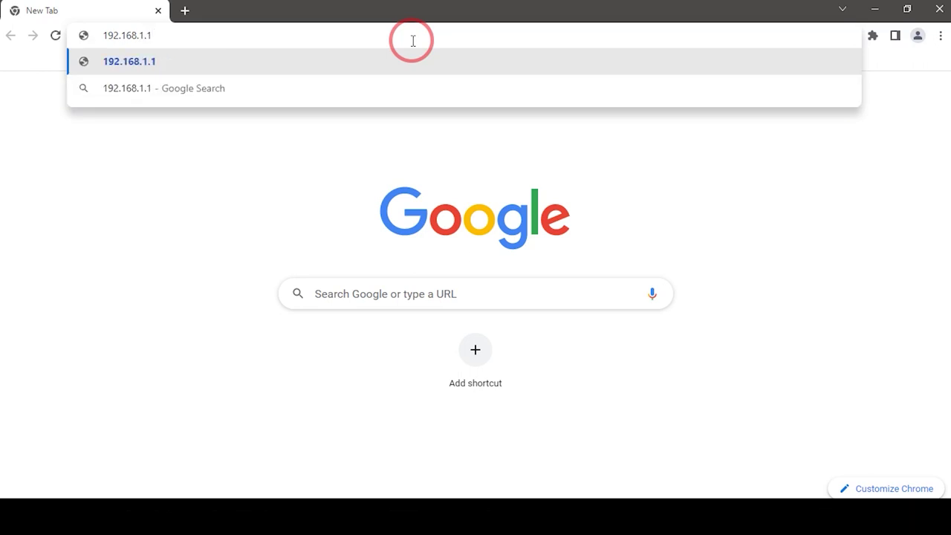
{"action": "key", "text": "Return"}
Step: Log in as admin with the account password and the displayed verification code
{"action": "left_click", "coordinate": [480, 254]}
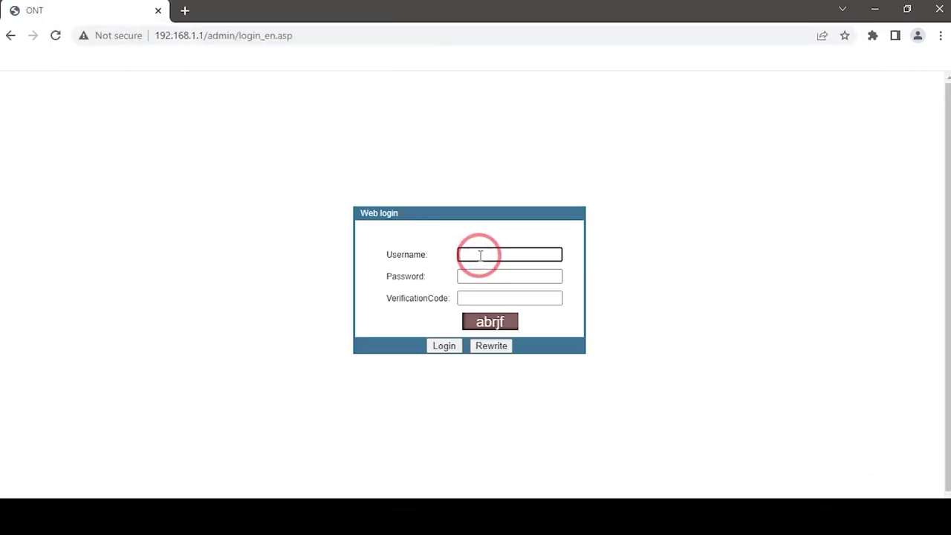
{"action": "type", "text": "admin"}
{"action": "left_click", "coordinate": [476, 276]}
{"action": "type", "text": "admin"}
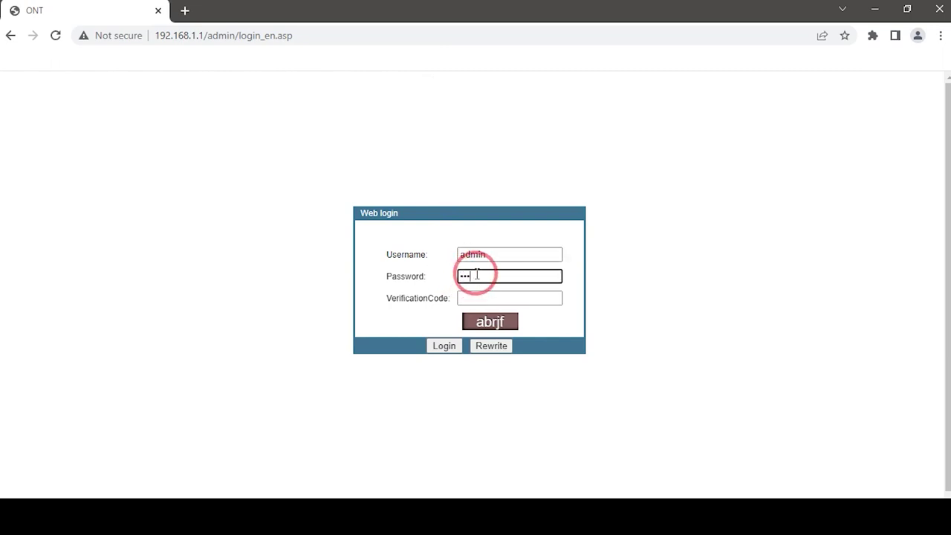
{"action": "left_click", "coordinate": [480, 296]}
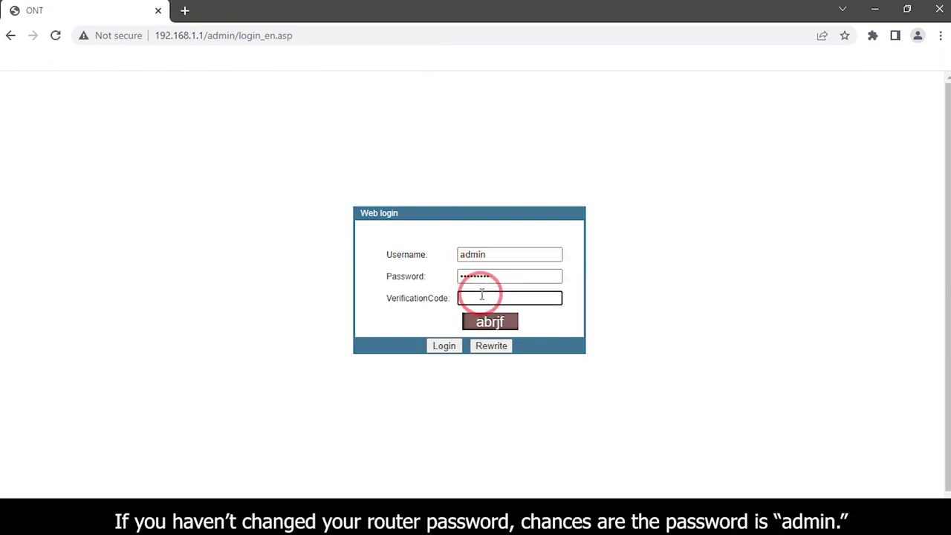
{"action": "type", "text": "abrj"}
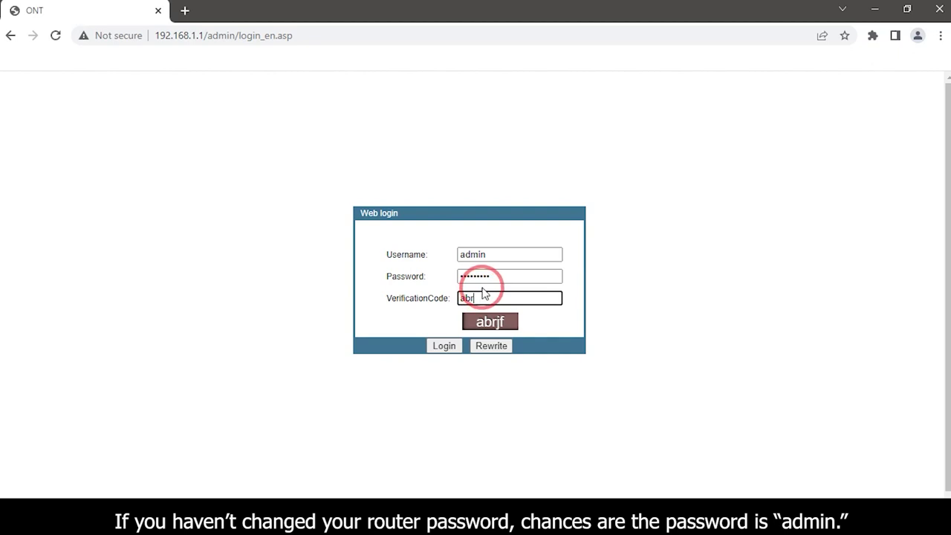
{"action": "type", "text": "f"}
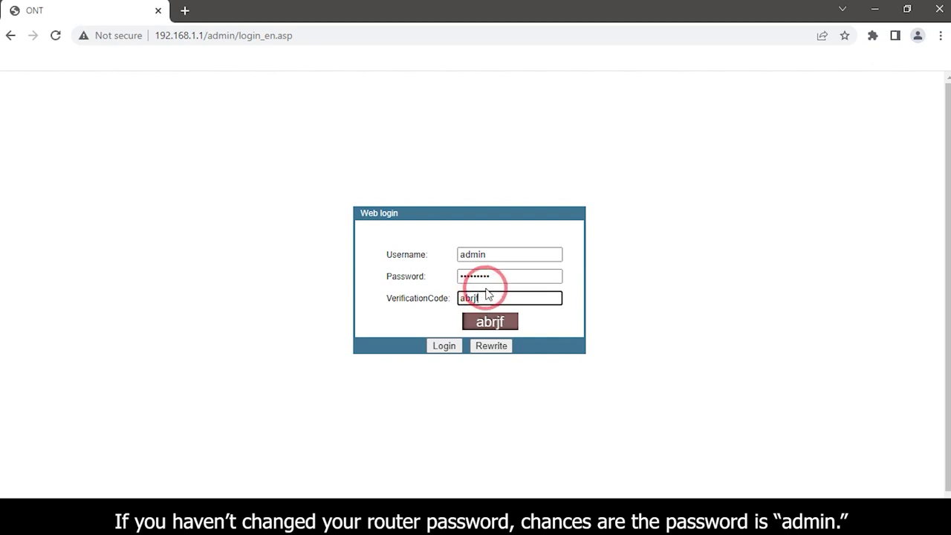
{"action": "left_click", "coordinate": [450, 345]}
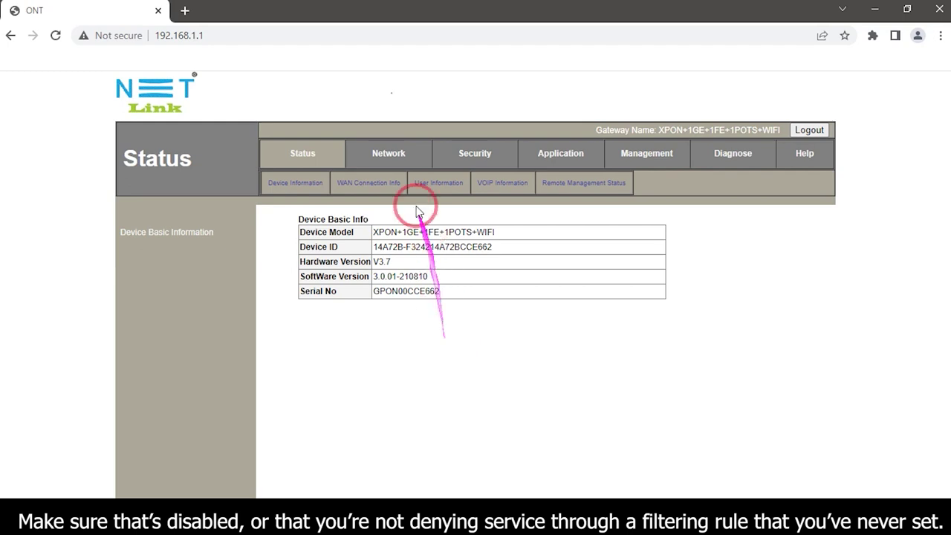
Step: Go to Security > MAC Filter and verify MAC filtering is set to Disable
{"action": "left_click", "coordinate": [474, 159]}
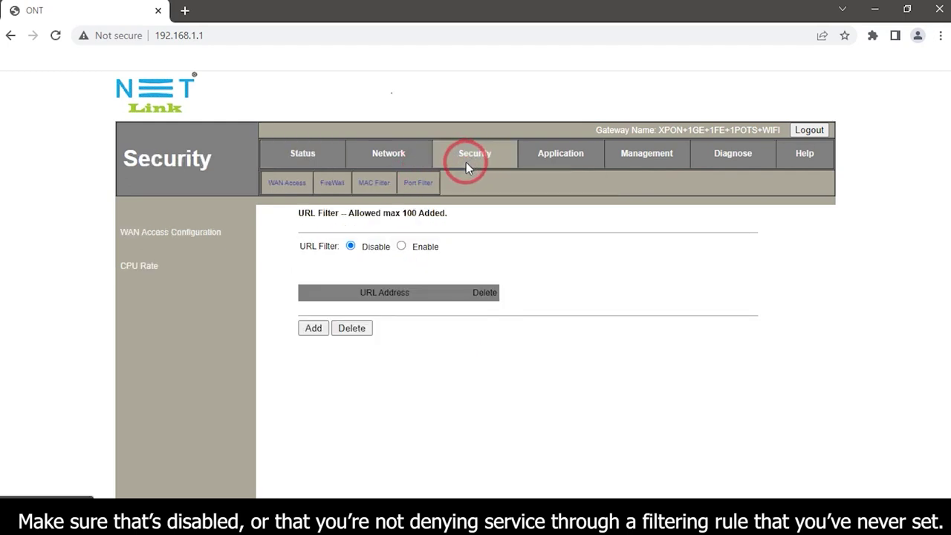
{"action": "left_click", "coordinate": [371, 185]}
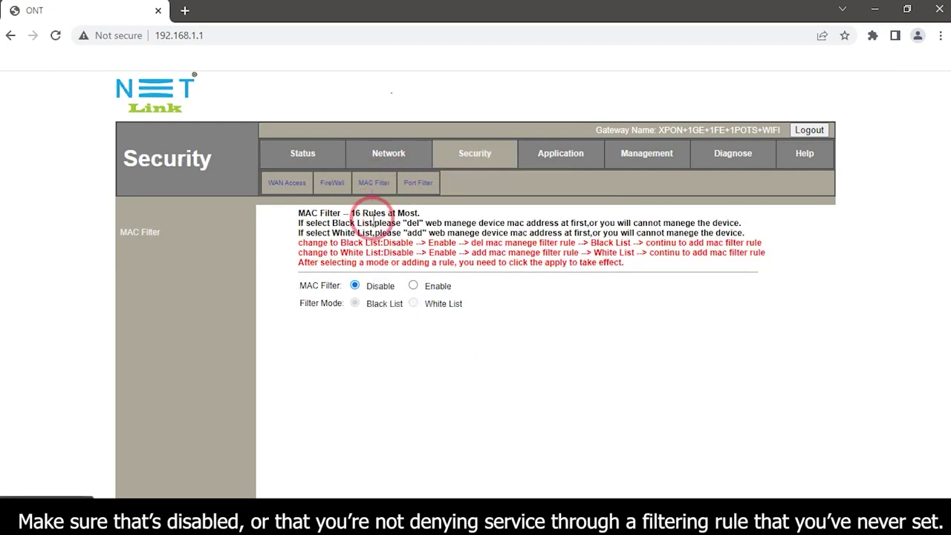